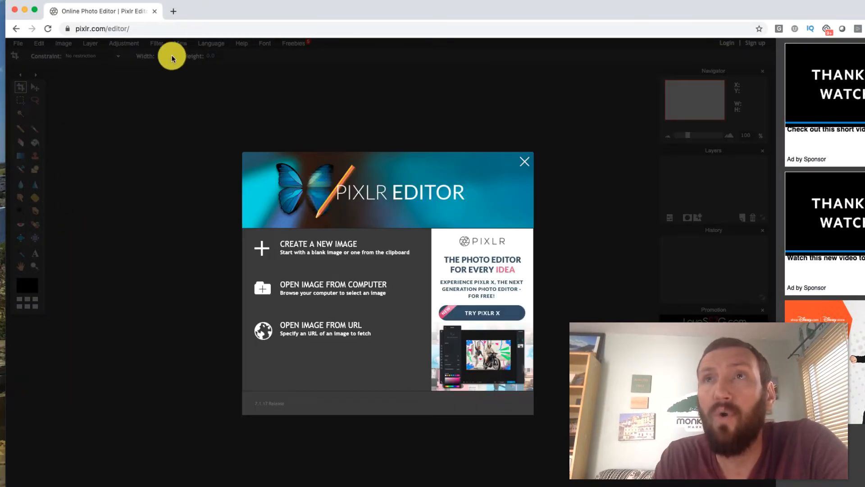
# Search Google Images for "clate mask" in a new browser tab
pyautogui.click(172, 13)
pyautogui.write('crlate mask')
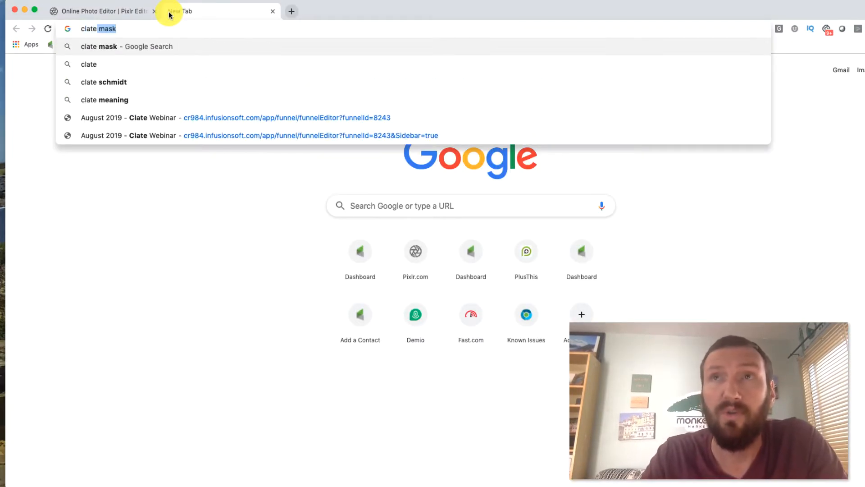
pyautogui.press('Return')
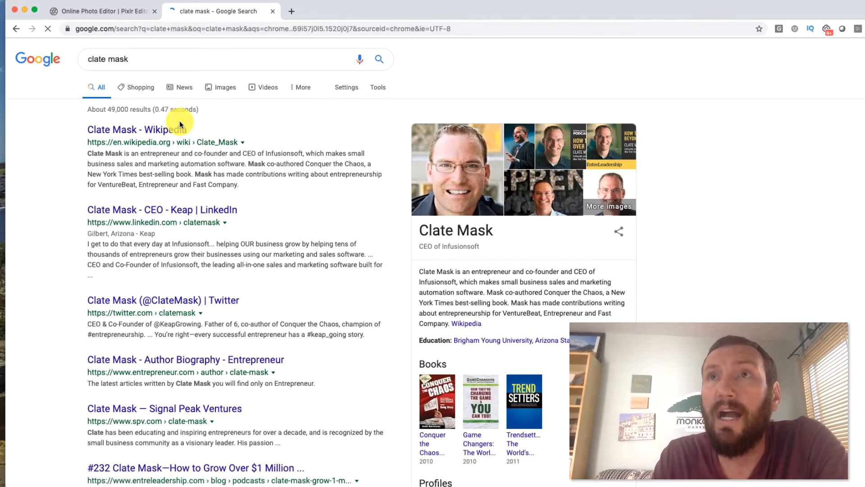
pyautogui.click(233, 87)
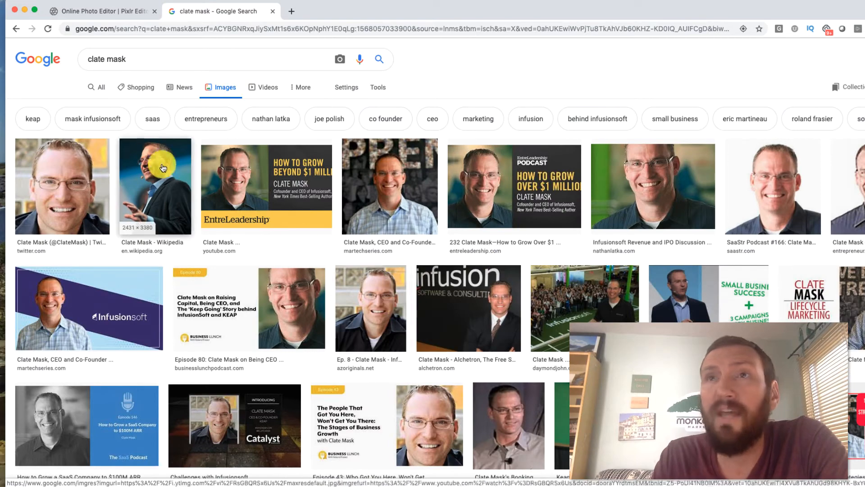
# Open the Wikipedia result showing him speaking on stage and copy the photo's image address
pyautogui.click(151, 176)
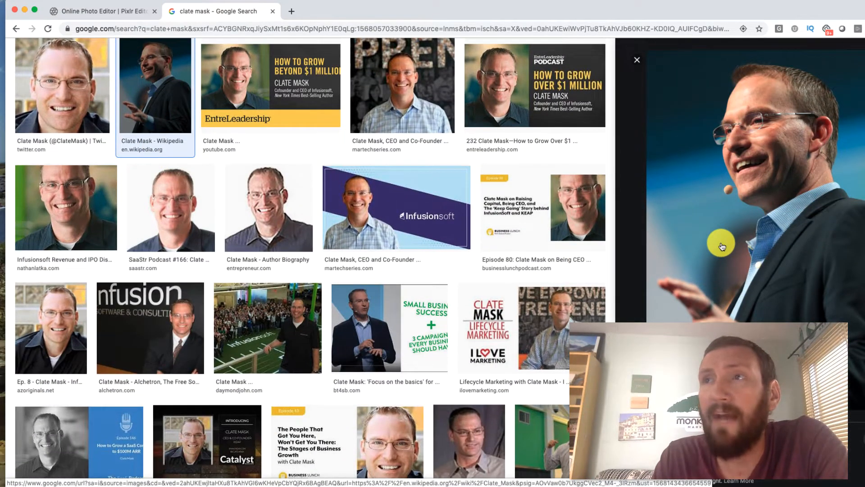
pyautogui.rightClick(721, 246)
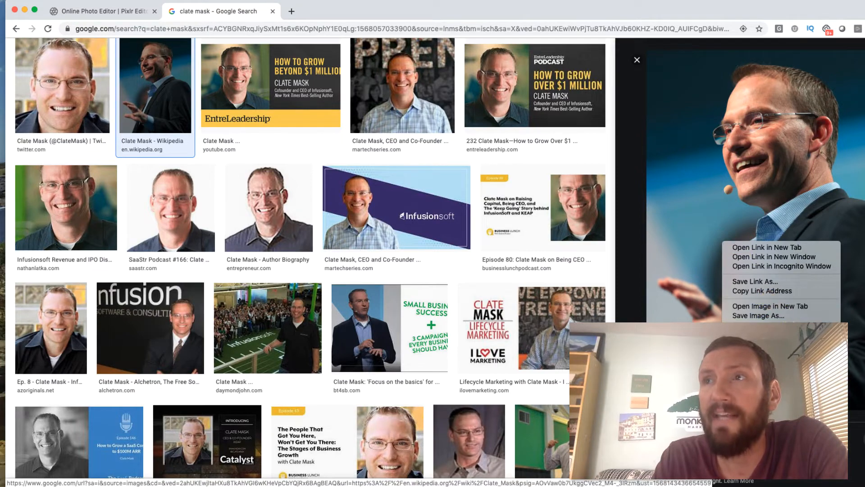
pyautogui.press('Escape')
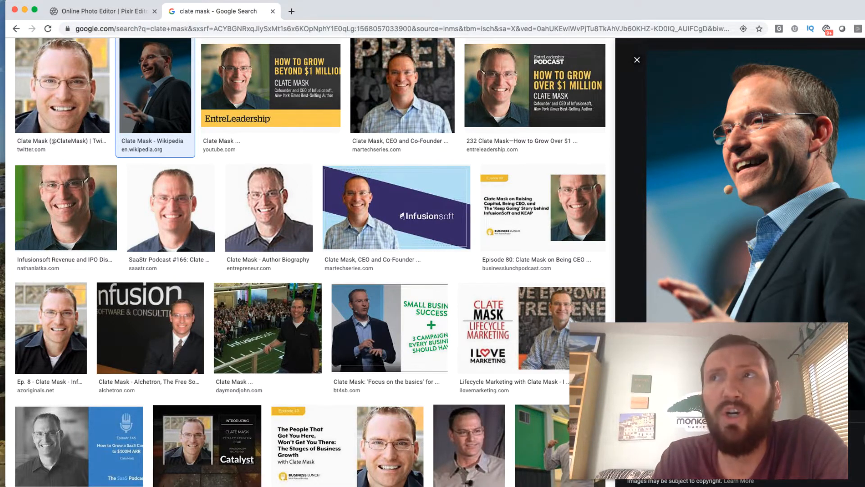
# Return to Pixlr Editor and open the photo from the copied image URL
pyautogui.click(95, 10)
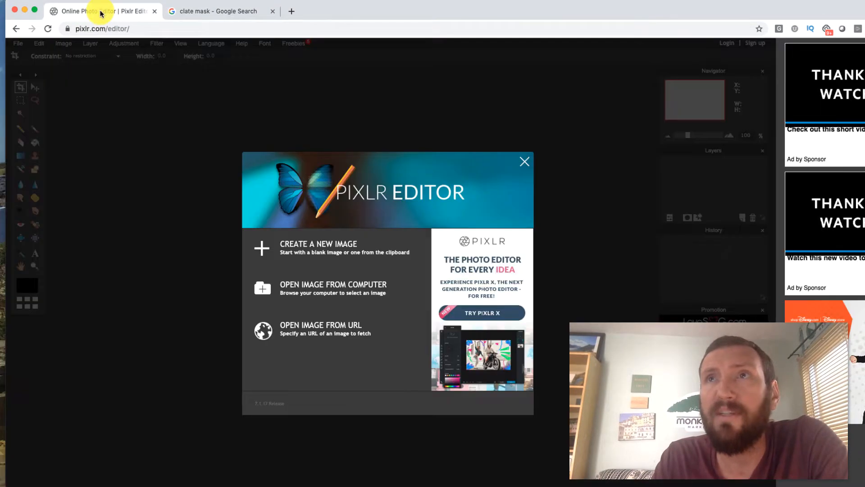
pyautogui.click(312, 336)
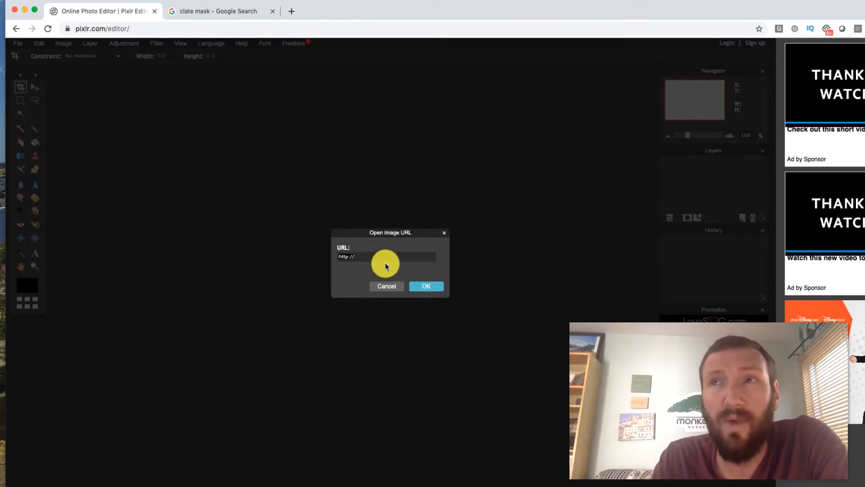
pyautogui.press('super+v')
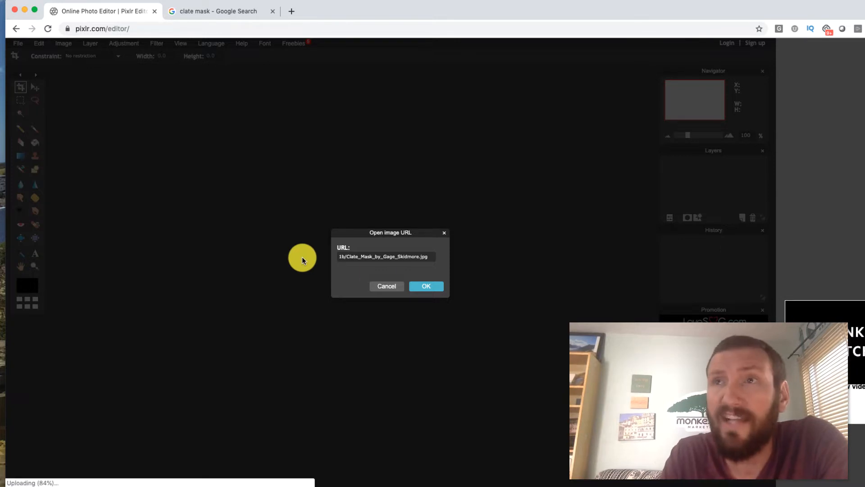
pyautogui.click(423, 285)
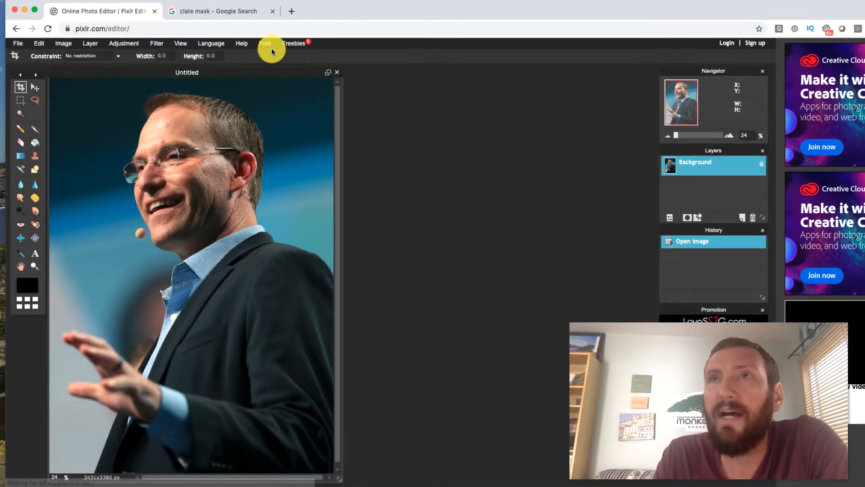
# Resize the photo to 600 pixels wide with proportions constrained
pyautogui.moveTo(247, 70); pyautogui.dragTo(260, 72)
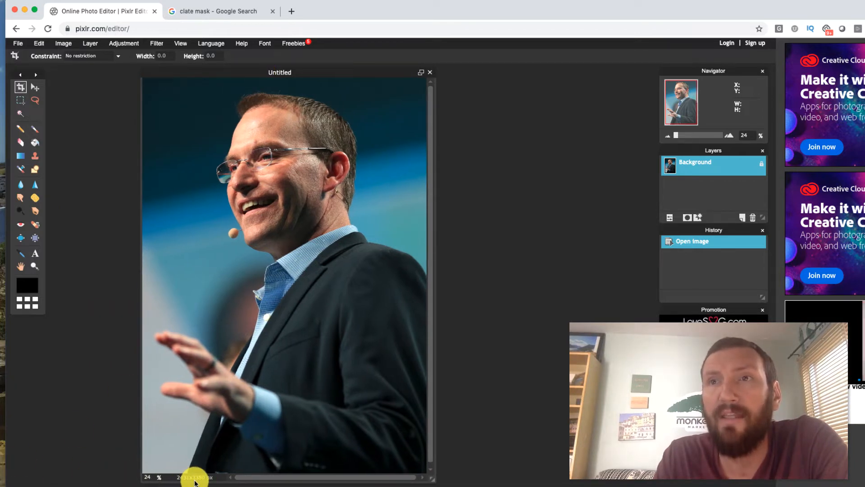
pyautogui.click(62, 43)
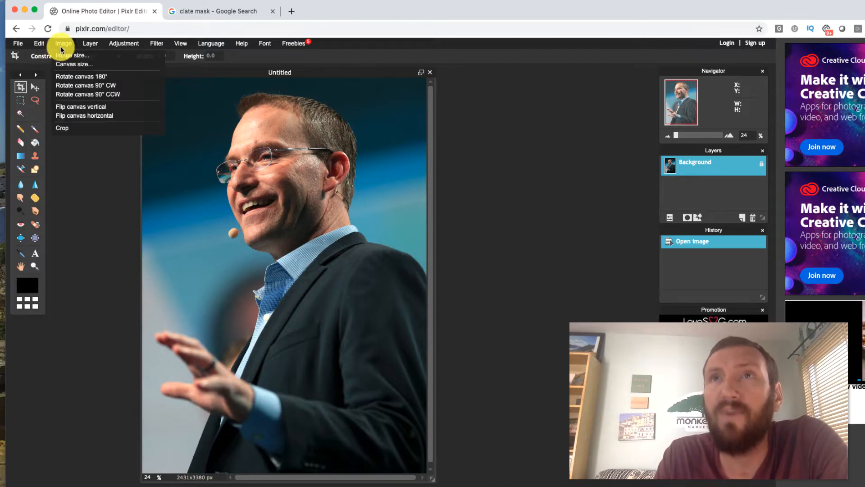
pyautogui.click(76, 55)
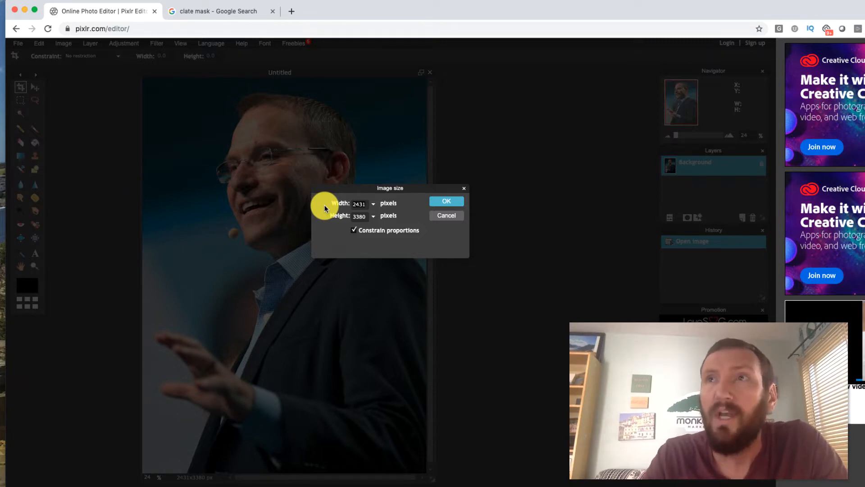
pyautogui.write('600')
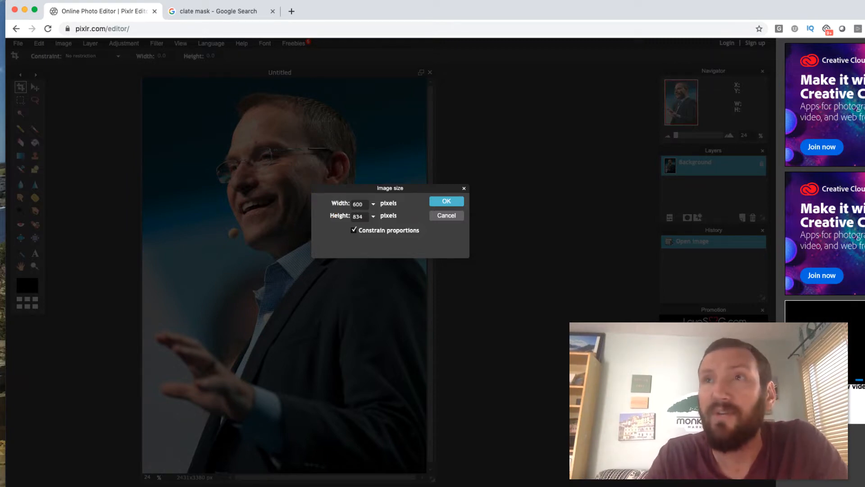
pyautogui.click(450, 201)
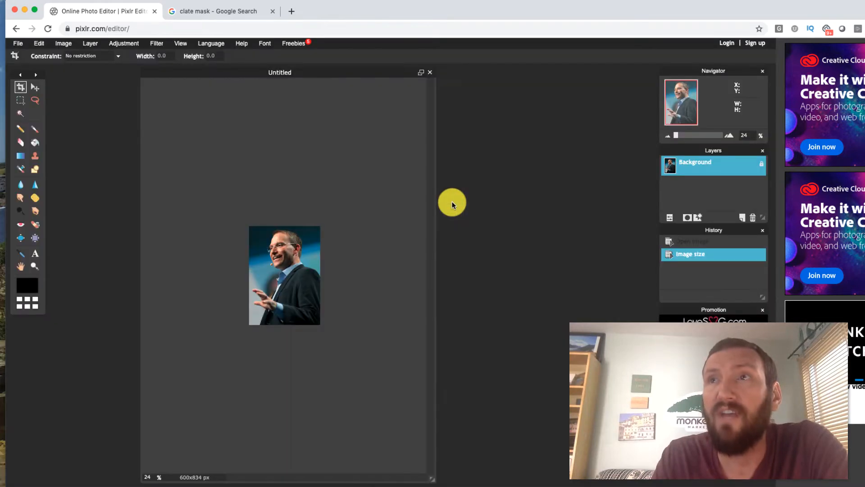
# Zoom the resized photo to 58% and widen its document window to make room around it
pyautogui.moveTo(679, 137); pyautogui.dragTo(683, 137)
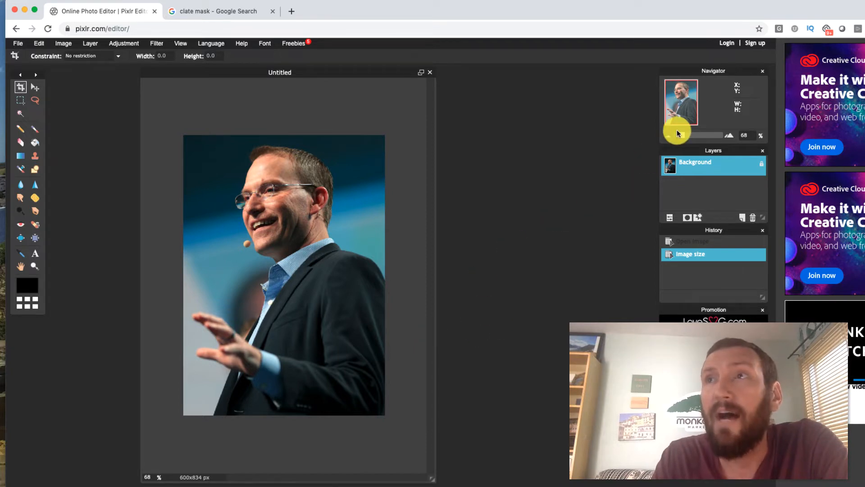
pyautogui.moveTo(684, 137); pyautogui.dragTo(681, 137)
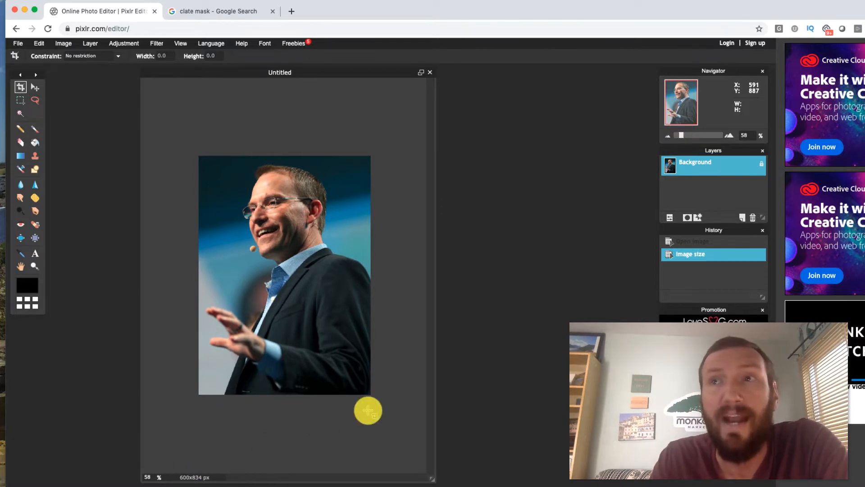
pyautogui.moveTo(434, 477); pyautogui.dragTo(622, 411)
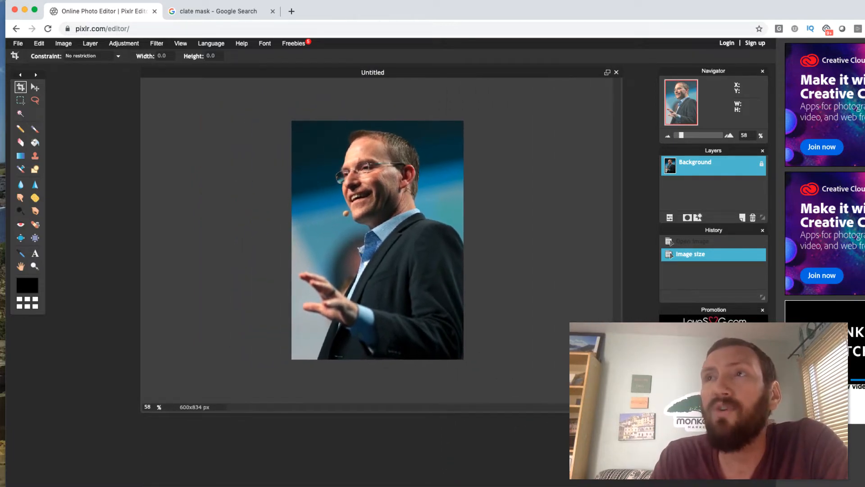
# Check the layout of the finished Clate Webinar.jpg banner, then return to the editor
pyautogui.hotkey('ctrl', 'Up')
pyautogui.click(347, 147)
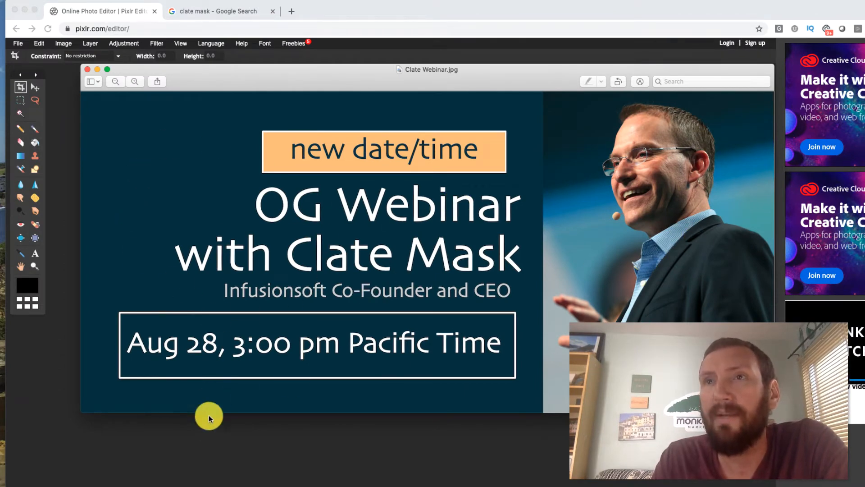
pyautogui.click(195, 442)
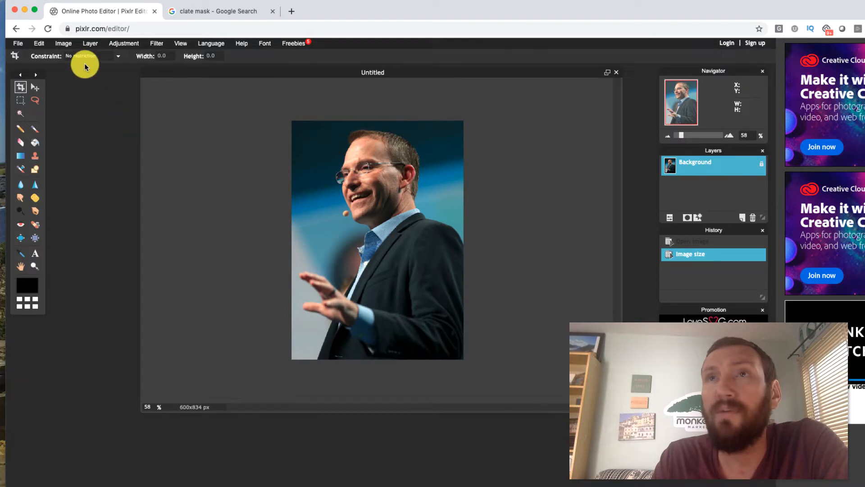
# Extend the canvas to 2000 pixels wide, anchored at middle right so the blank space is added left of the photo
pyautogui.click(63, 43)
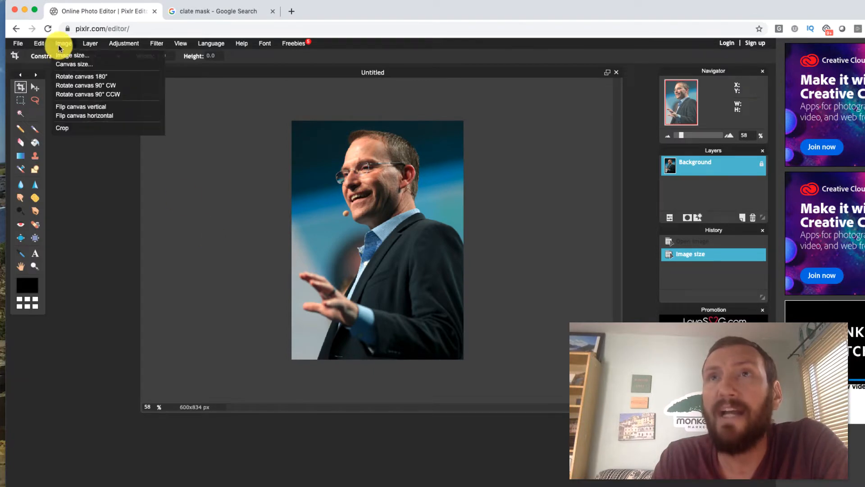
pyautogui.click(76, 62)
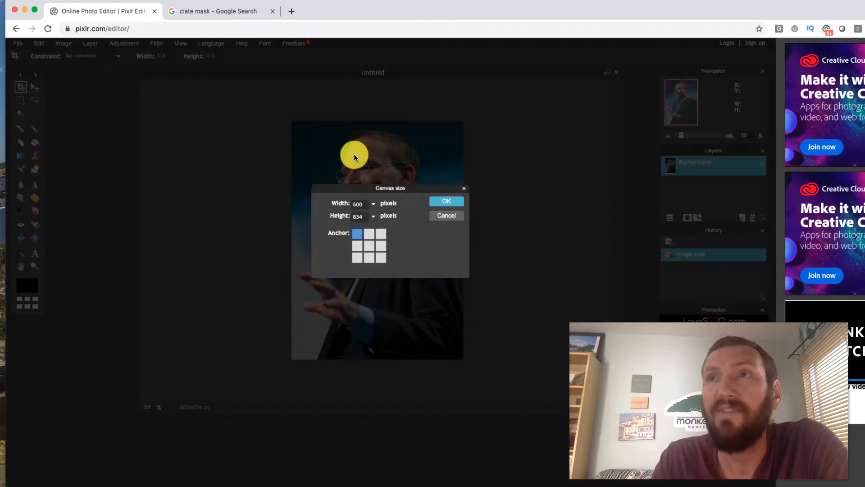
pyautogui.moveTo(405, 187); pyautogui.dragTo(445, 244)
pyautogui.click(421, 302)
pyautogui.click(423, 292)
pyautogui.click(423, 314)
pyautogui.click(423, 293)
pyautogui.click(422, 305)
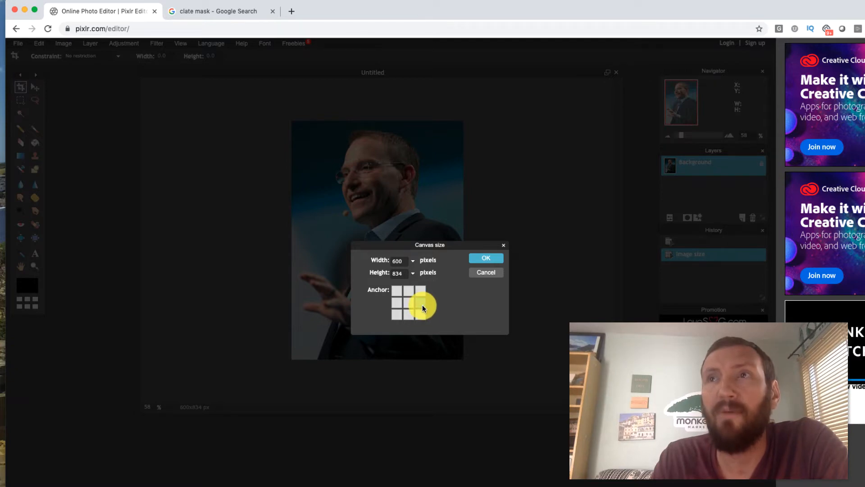
pyautogui.moveTo(452, 245); pyautogui.dragTo(561, 255)
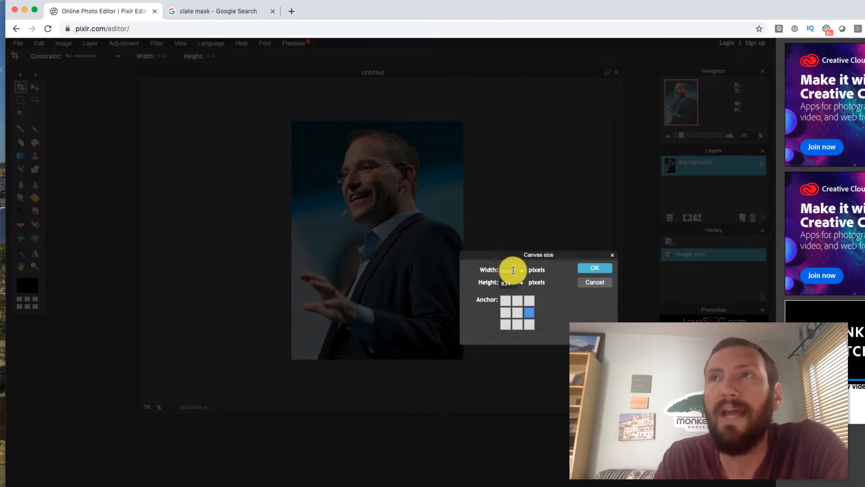
pyautogui.write('2000')
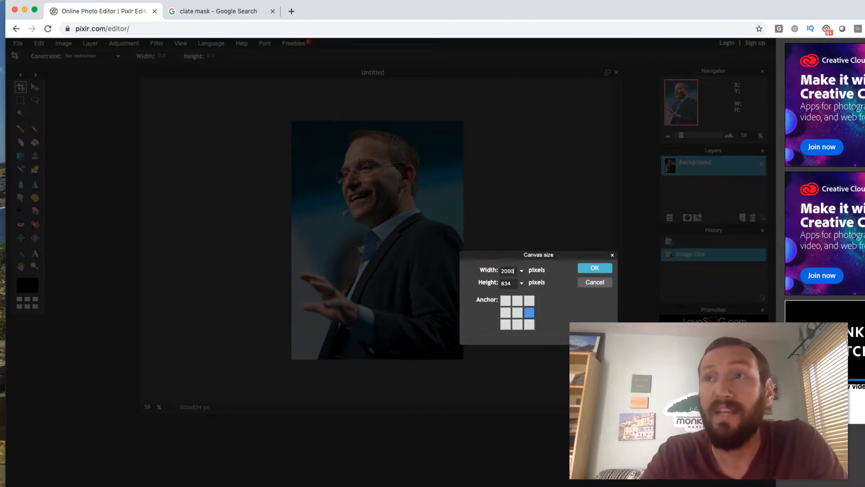
pyautogui.click(594, 267)
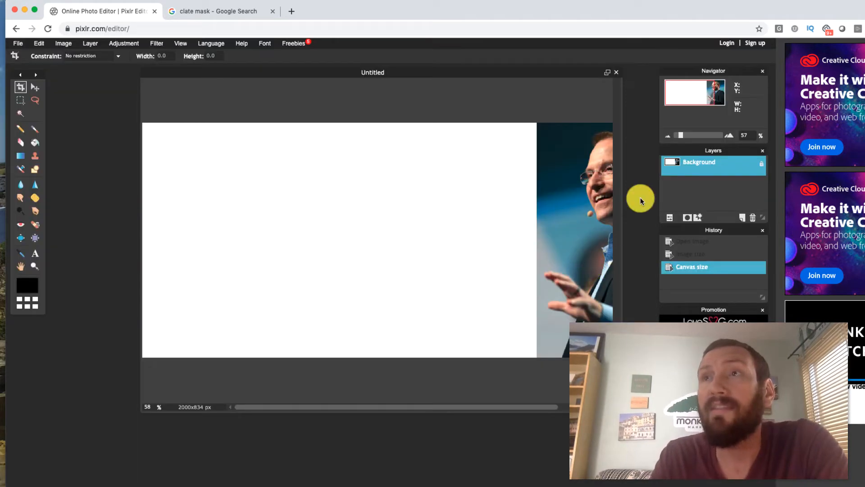
# Fill the blank white canvas area with the Paint bucket, using a dark teal sampled from the photo's upper-left background
pyautogui.moveTo(681, 136); pyautogui.dragTo(677, 135)
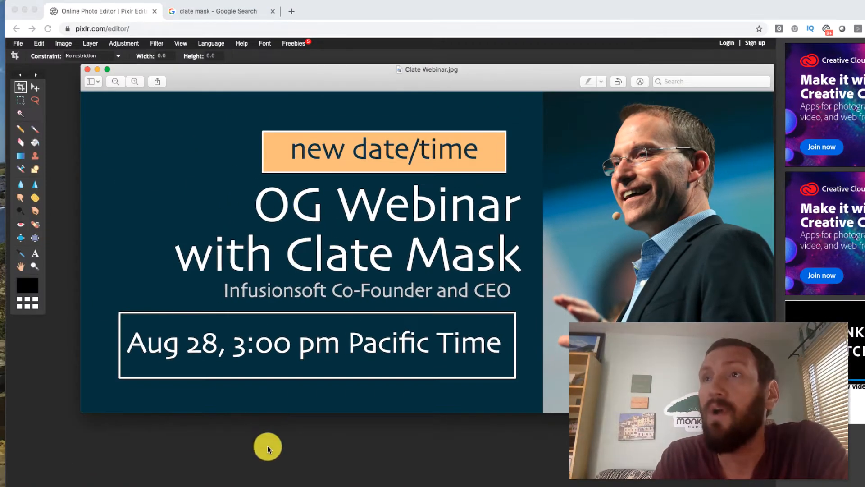
pyautogui.click(267, 448)
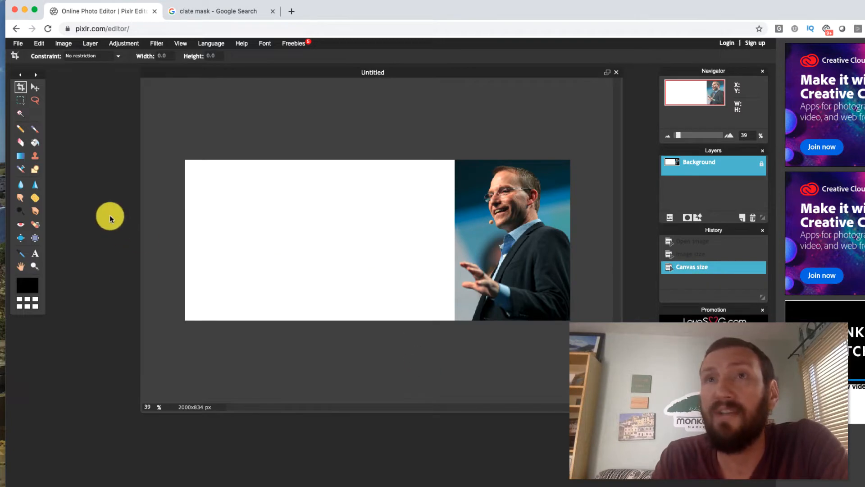
pyautogui.click(36, 145)
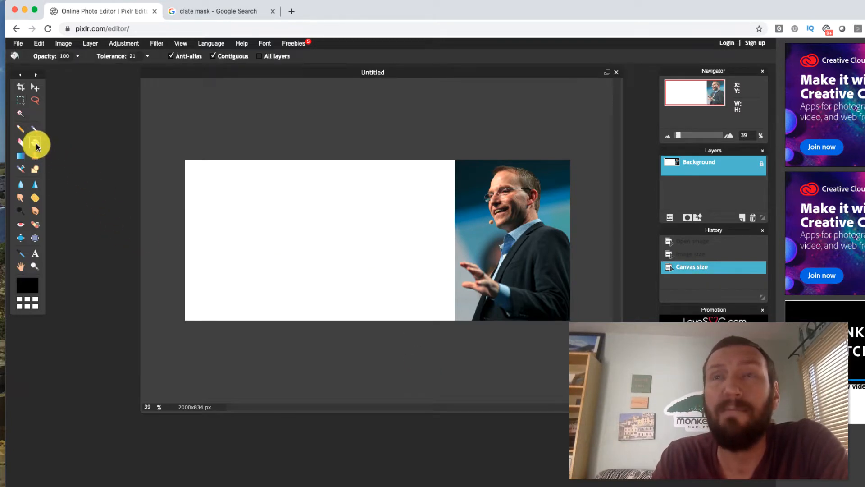
pyautogui.moveTo(242, 75); pyautogui.dragTo(159, 78)
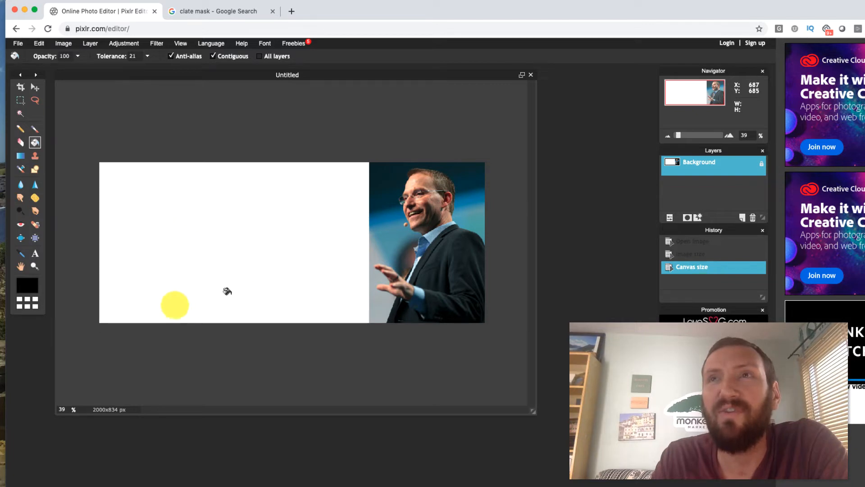
pyautogui.click(25, 288)
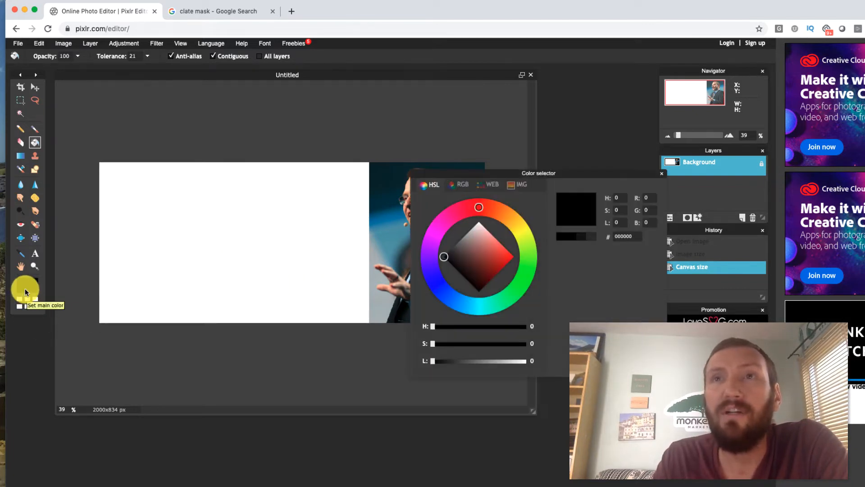
pyautogui.click(462, 164)
pyautogui.moveTo(509, 178); pyautogui.dragTo(469, 293)
pyautogui.click(471, 177)
pyautogui.click(385, 176)
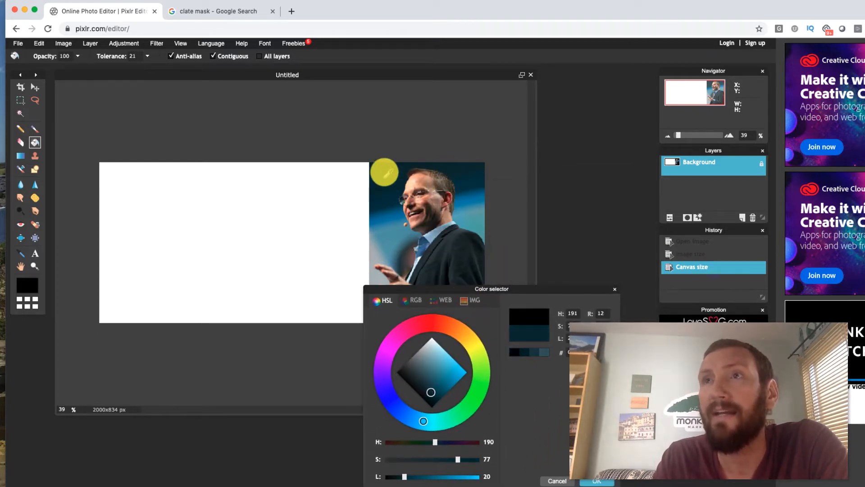
pyautogui.click(591, 481)
pyautogui.click(190, 210)
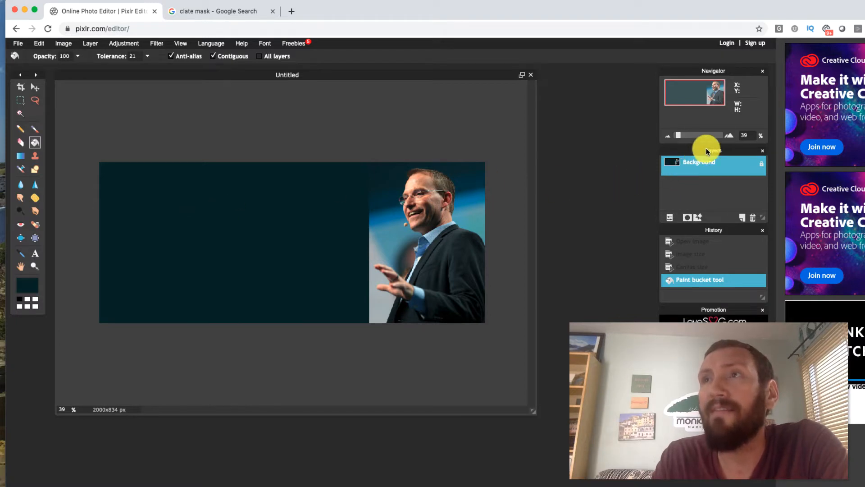
# Move the Layers panel beside the document window and make it taller
pyautogui.moveTo(705, 148); pyautogui.dragTo(596, 150)
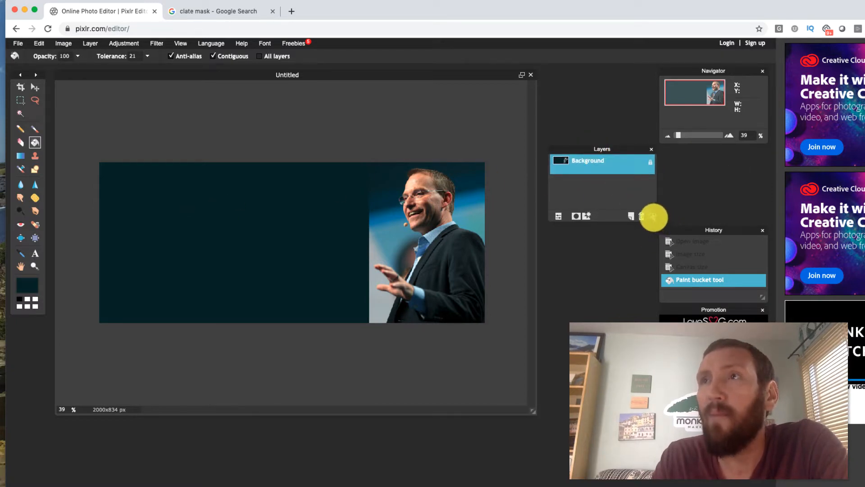
pyautogui.moveTo(652, 216); pyautogui.dragTo(655, 282)
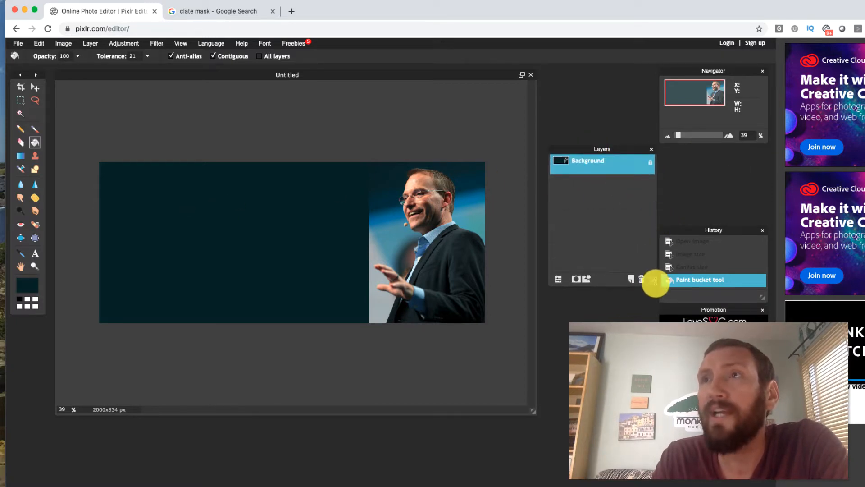
# Add white text on the dark area, reading "Live Webinar" on one line and "with Clate Mask" on the next
pyautogui.click(35, 254)
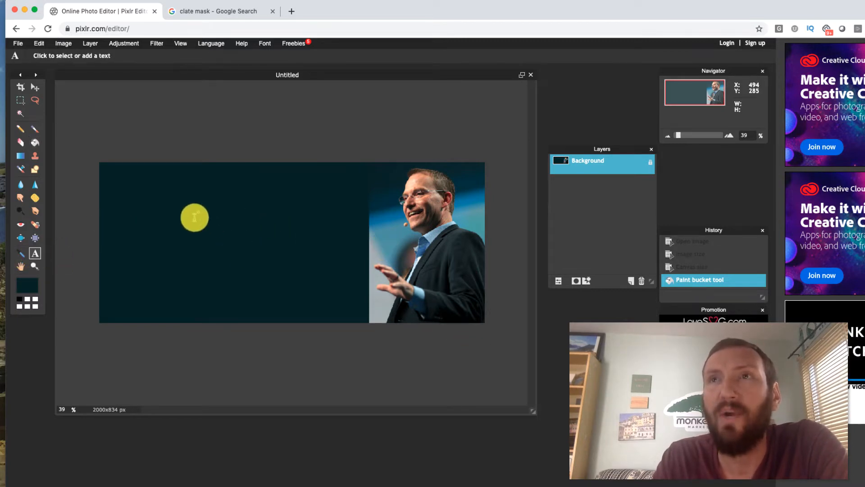
pyautogui.click(36, 299)
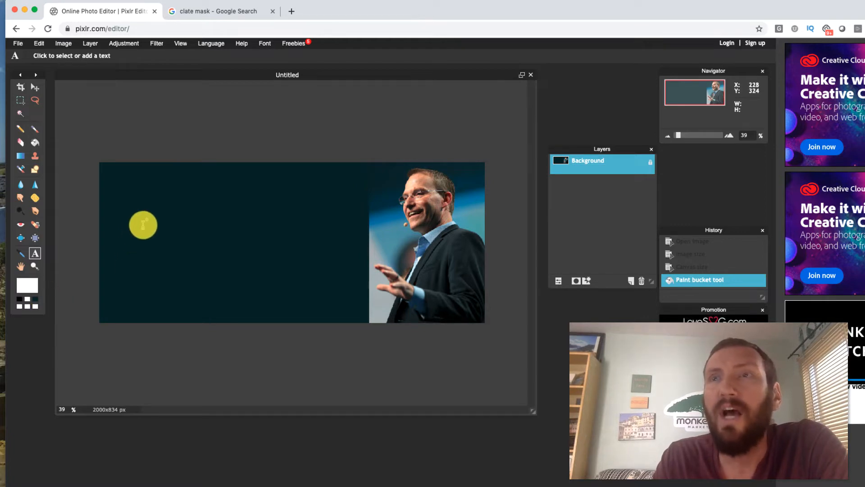
pyautogui.click(144, 224)
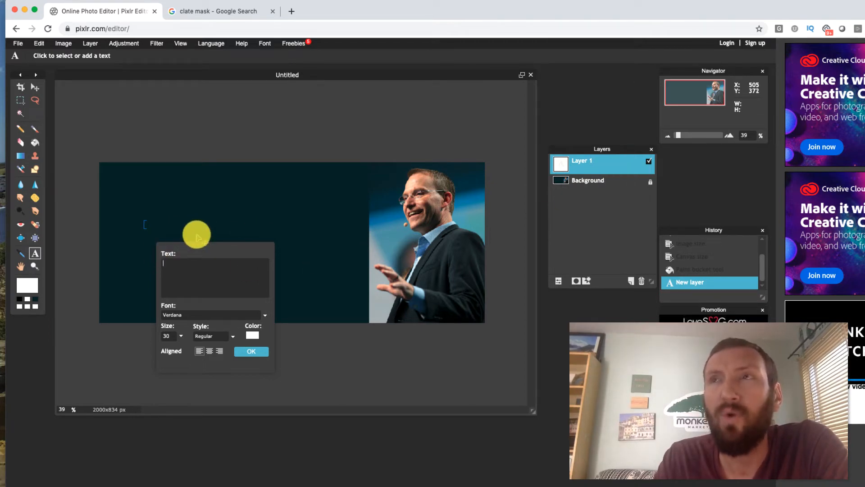
pyautogui.click(193, 264)
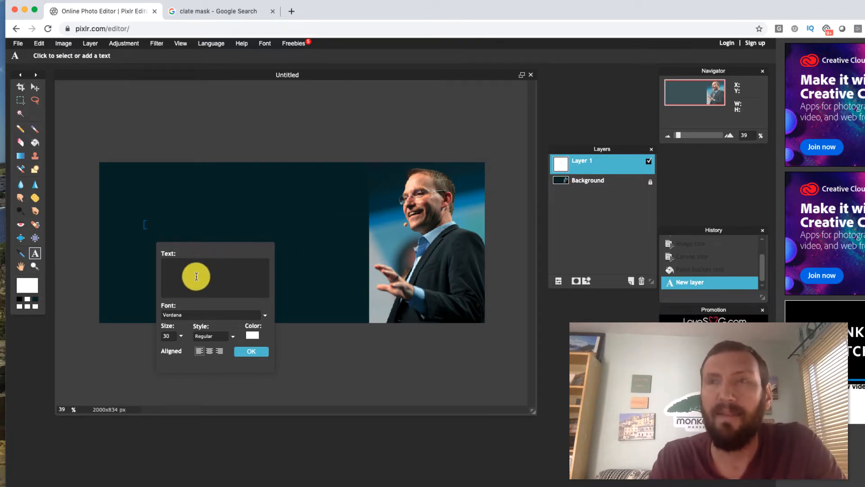
pyautogui.write('Live Webinar')
pyautogui.press('Return')
pyautogui.write('with Clate Mask')
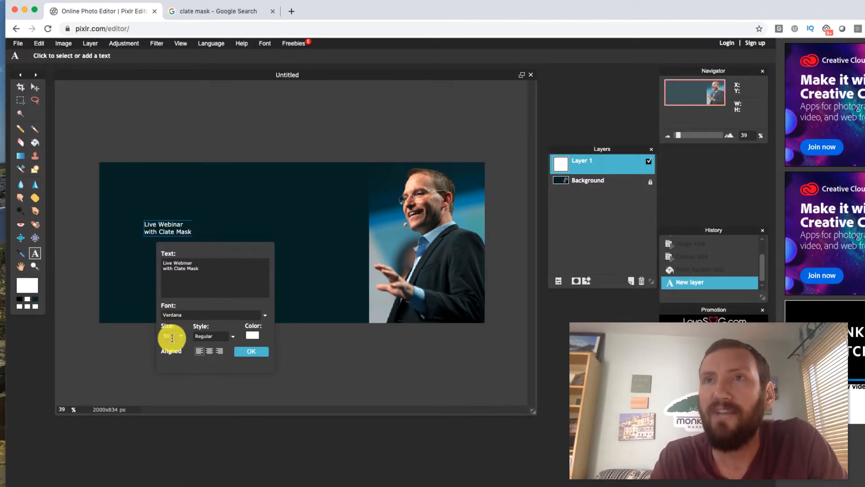
# Set the title text's size to 150, align it right, and move the text dialog clear of the title
pyautogui.write('100')
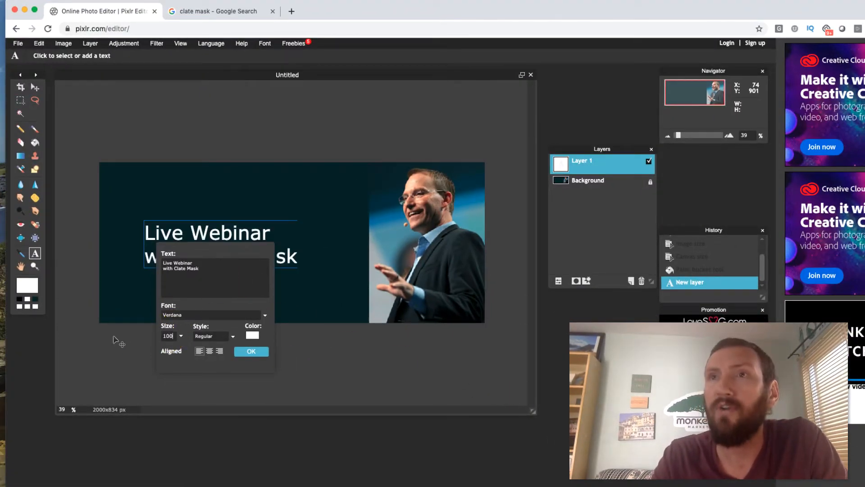
pyautogui.press('BackSpace')
pyautogui.press('BackSpace')
pyautogui.write('50')
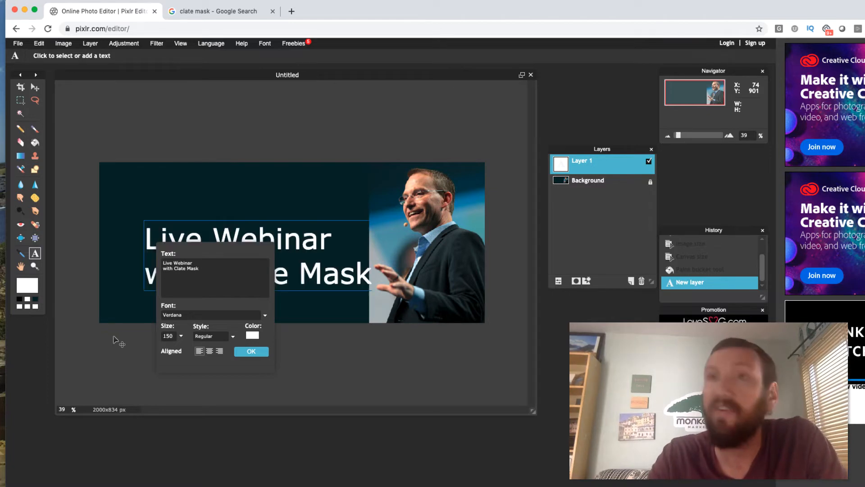
pyautogui.click(218, 350)
pyautogui.moveTo(228, 250); pyautogui.dragTo(263, 316)
# Set the title text's font to Skia and apply the text settings
pyautogui.click(242, 380)
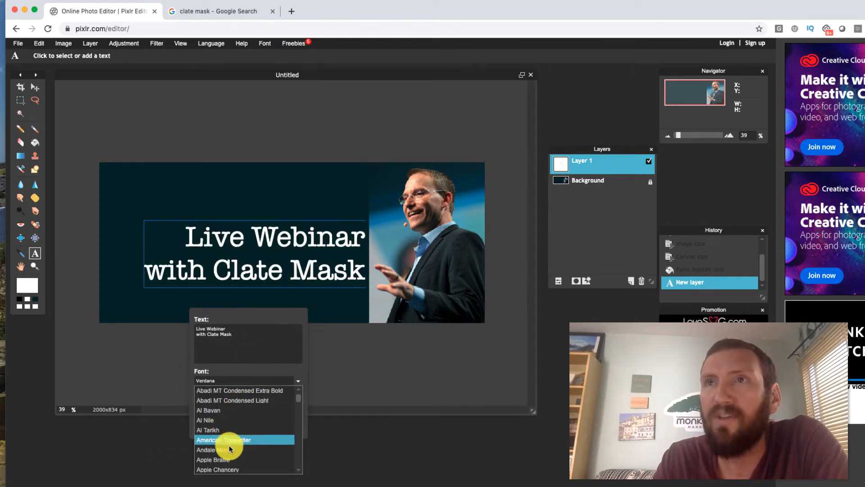
pyautogui.moveTo(299, 398); pyautogui.dragTo(304, 453)
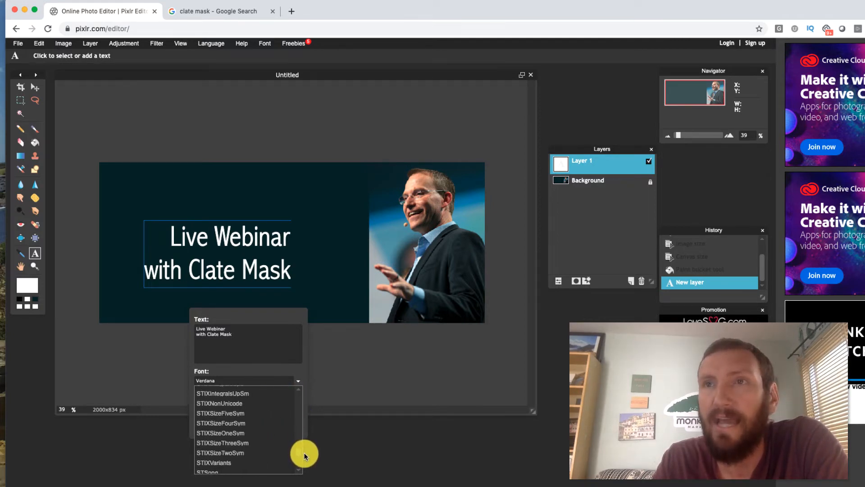
pyautogui.click(275, 404)
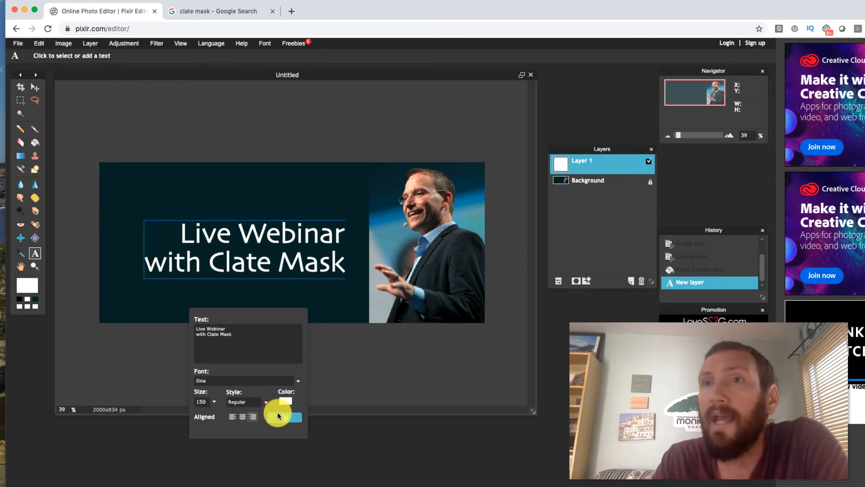
pyautogui.click(281, 417)
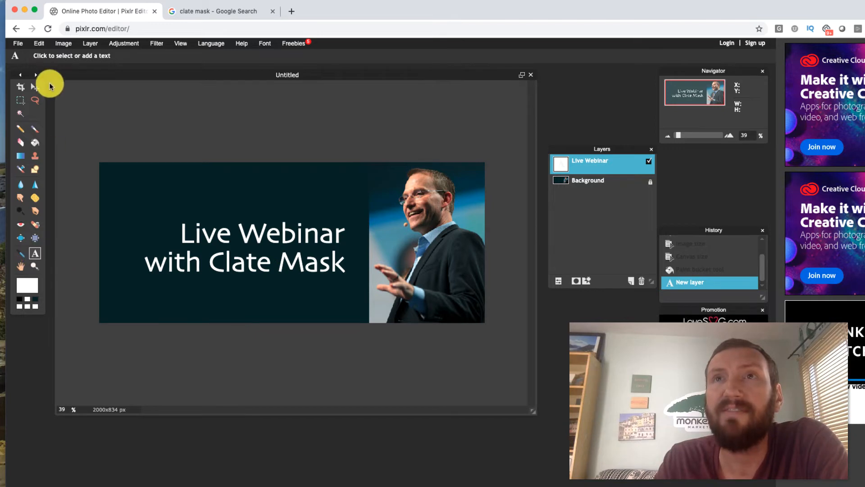
# Move the title slightly up and closer to the photo, and show all open windows to compare with the finished Clate Webinar.jpg banner
pyautogui.click(36, 87)
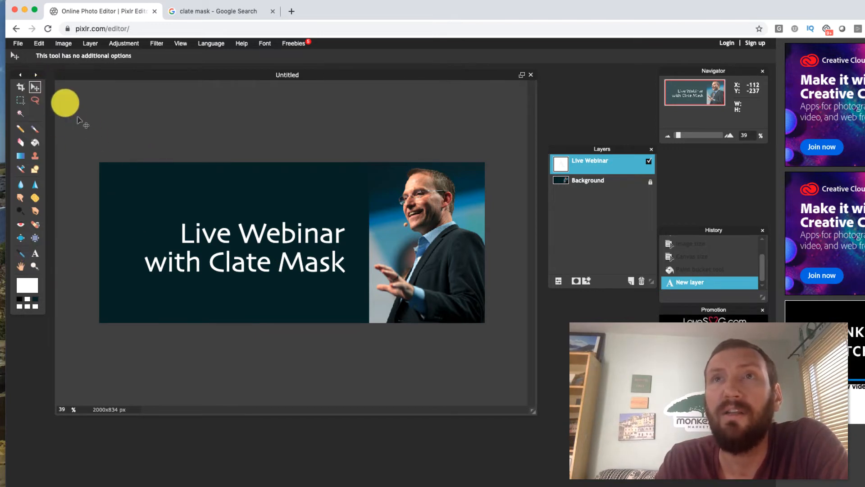
pyautogui.moveTo(207, 226); pyautogui.dragTo(225, 224)
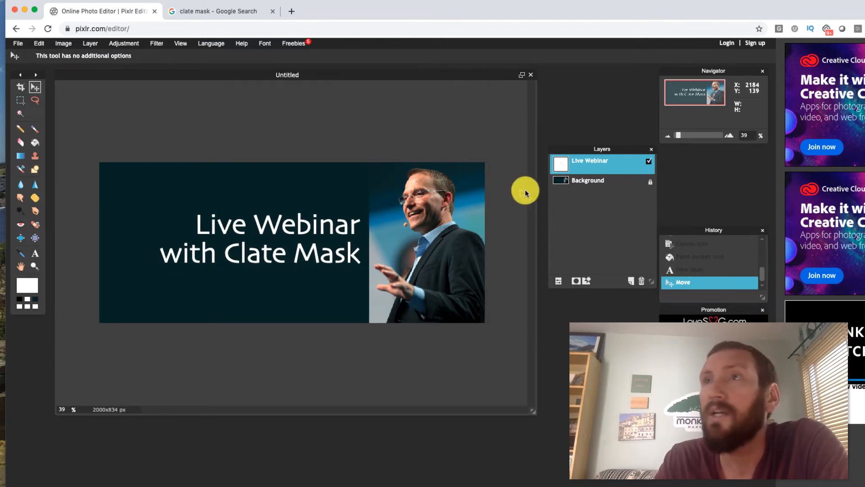
pyautogui.hotkey('ctrl', 'Up')
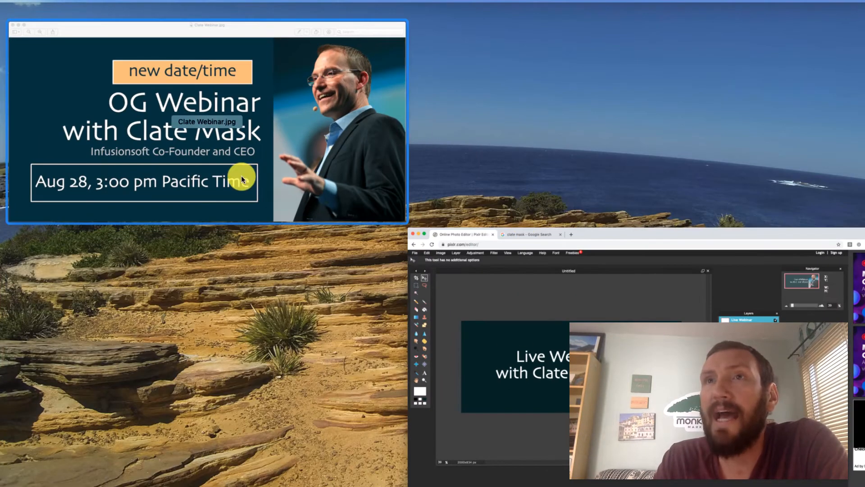